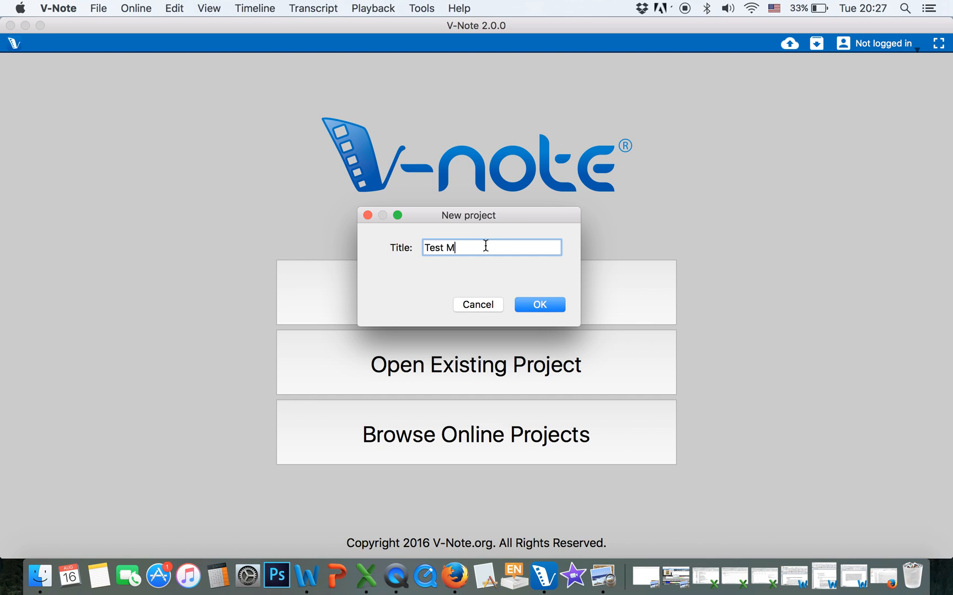
Create the new project with the title "Test Multiple Video Projects"
{"action": "type", "text": "iple Video pProjects"}
{"action": "left_click", "coordinate": [532, 305]}
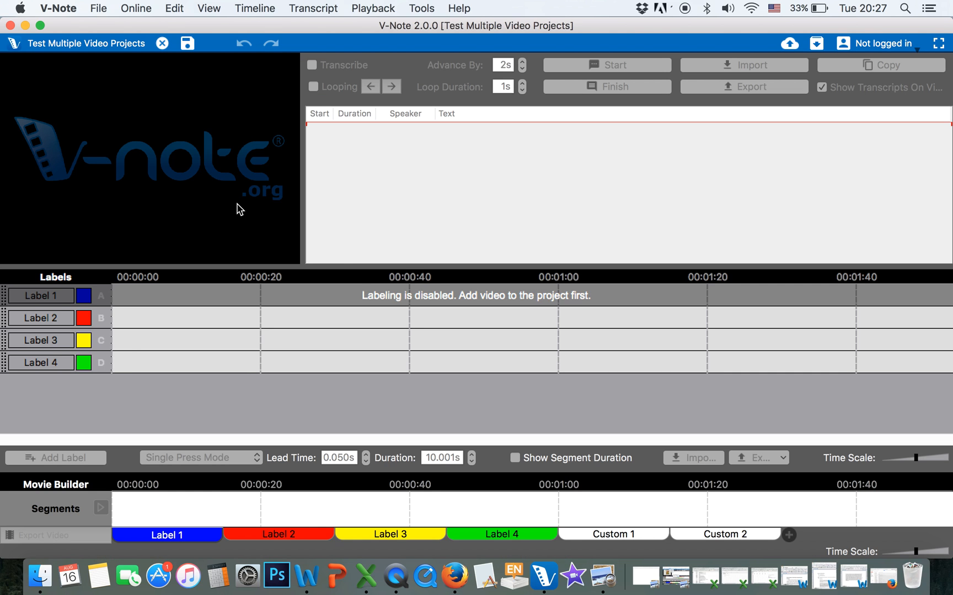
Set the project's playback sources to Add Video Later Mode, trying Serial Mode first
{"action": "left_click", "coordinate": [98, 6]}
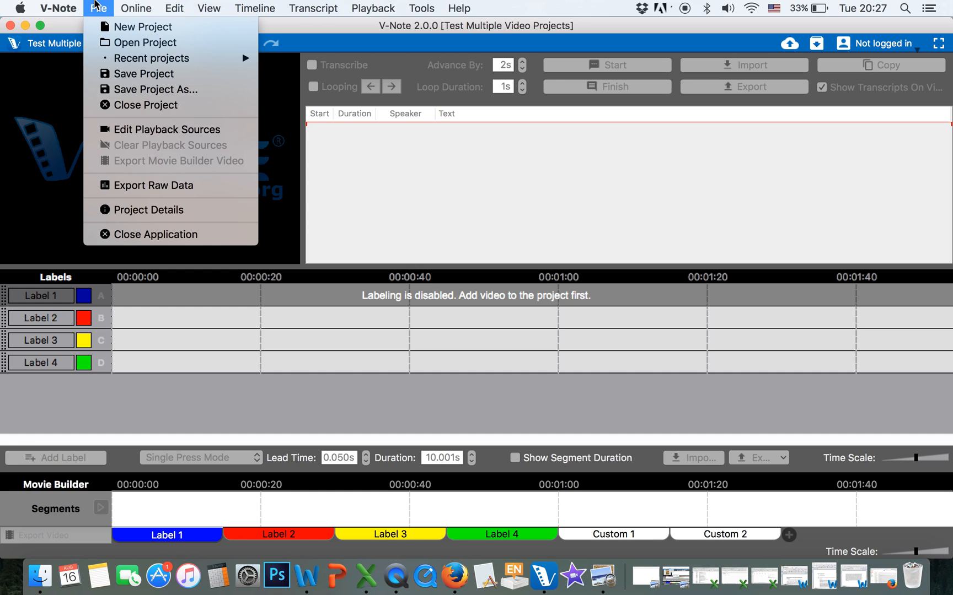
{"action": "left_click", "coordinate": [147, 131]}
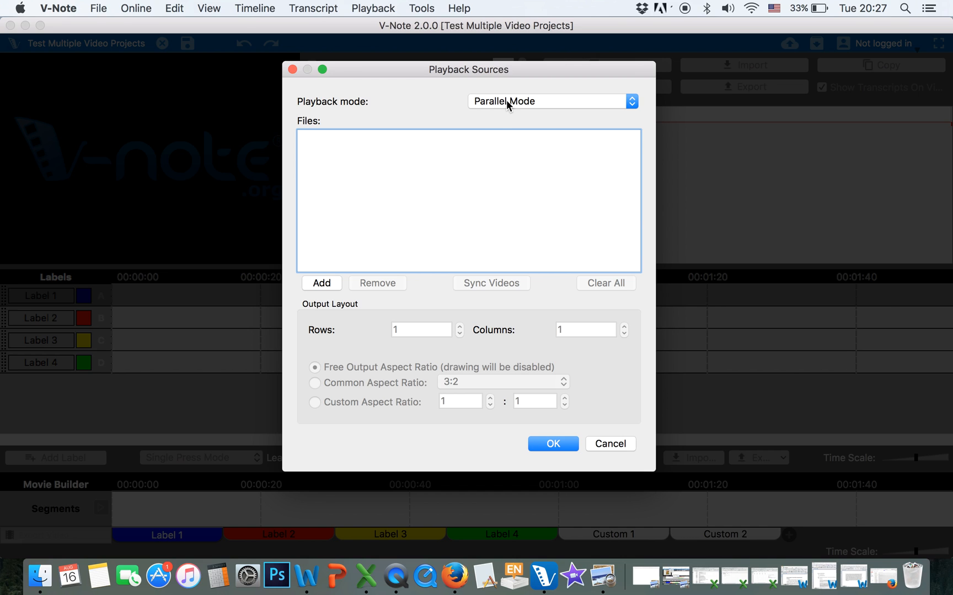
{"action": "left_click", "coordinate": [507, 102]}
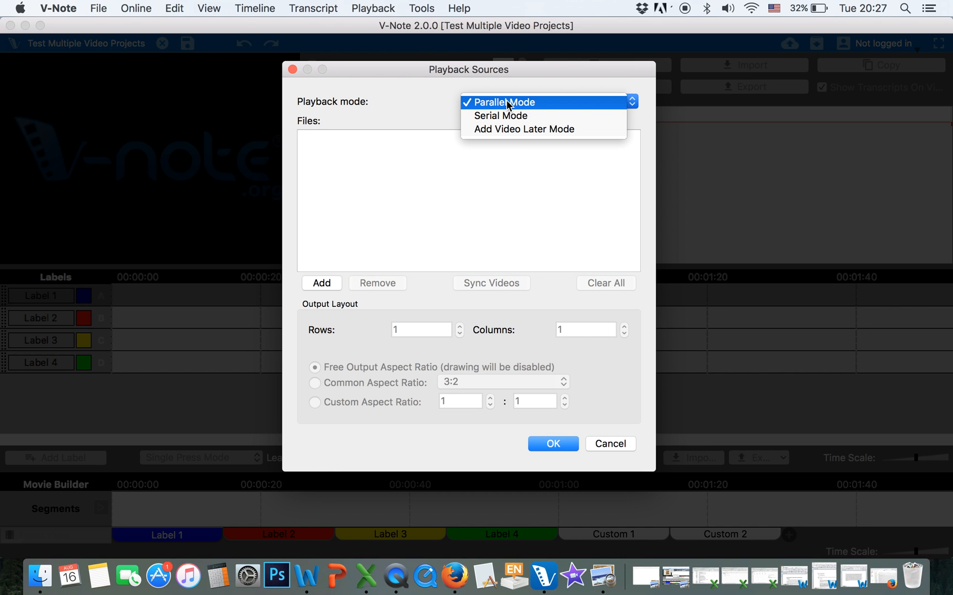
{"action": "left_click", "coordinate": [506, 116]}
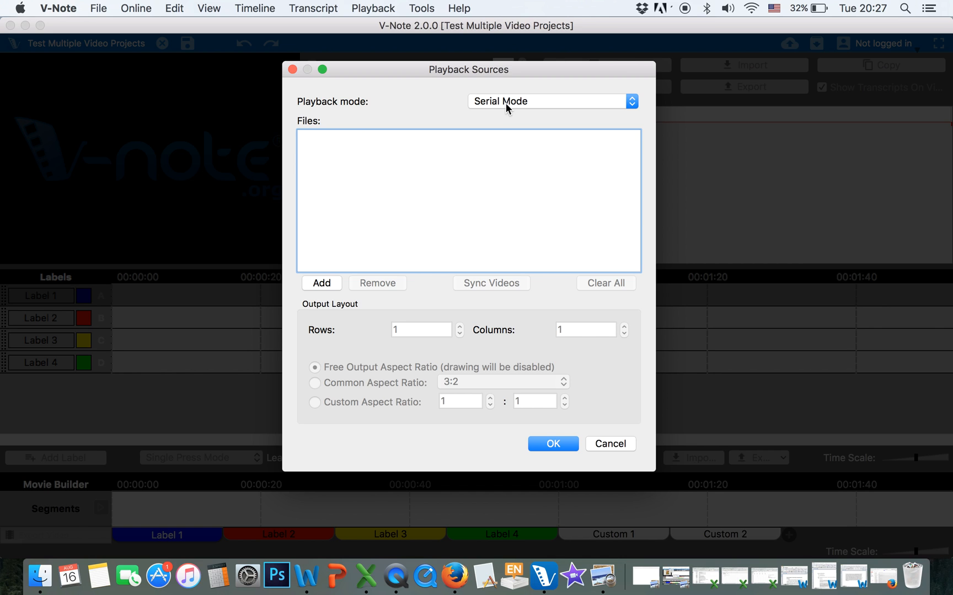
{"action": "left_click", "coordinate": [507, 107]}
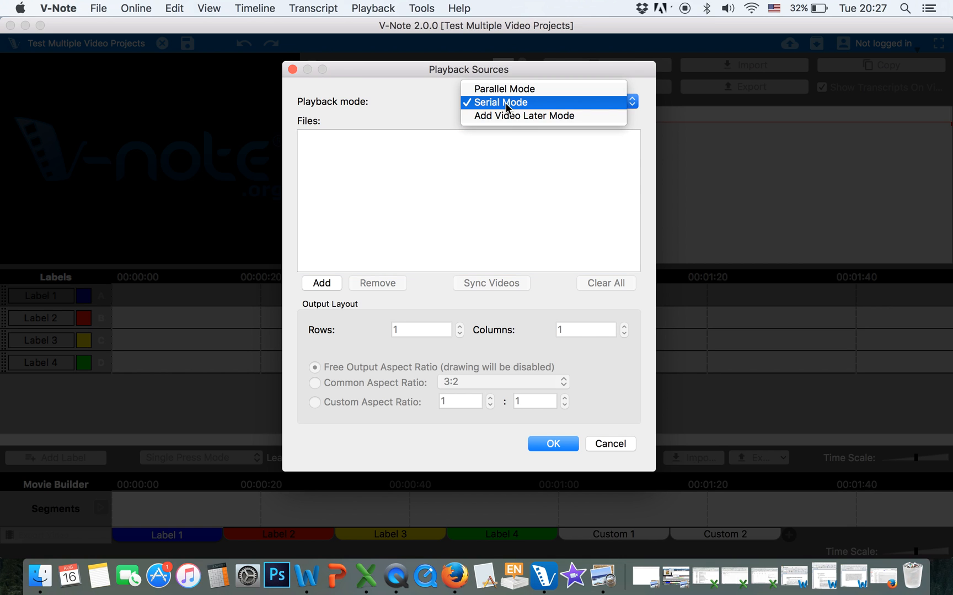
{"action": "left_click", "coordinate": [506, 117]}
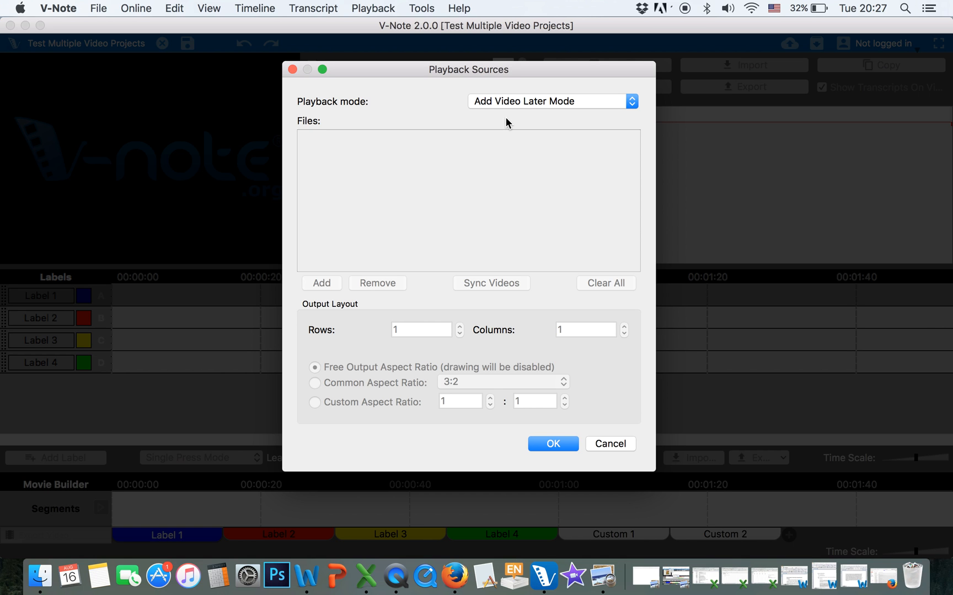
{"action": "left_click", "coordinate": [551, 444]}
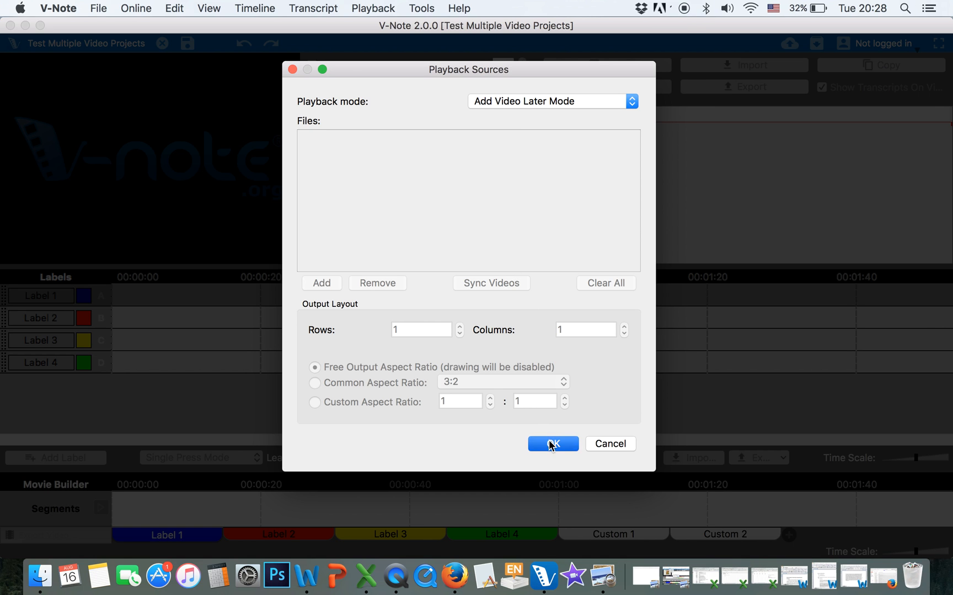
Start the project's clock and add a fifth label to the timeline
{"action": "left_click", "coordinate": [150, 168]}
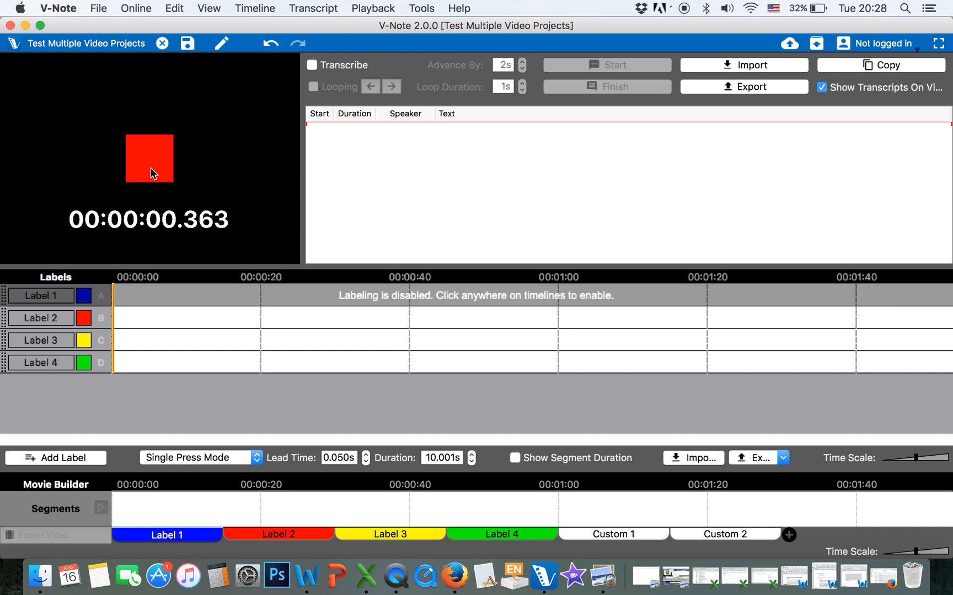
{"action": "left_click", "coordinate": [192, 354]}
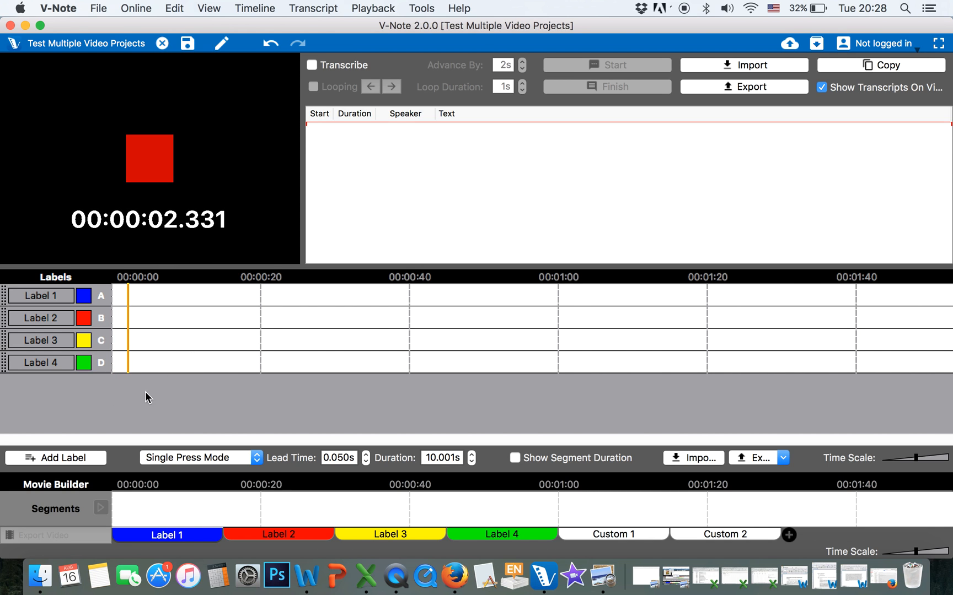
{"action": "left_click", "coordinate": [79, 466]}
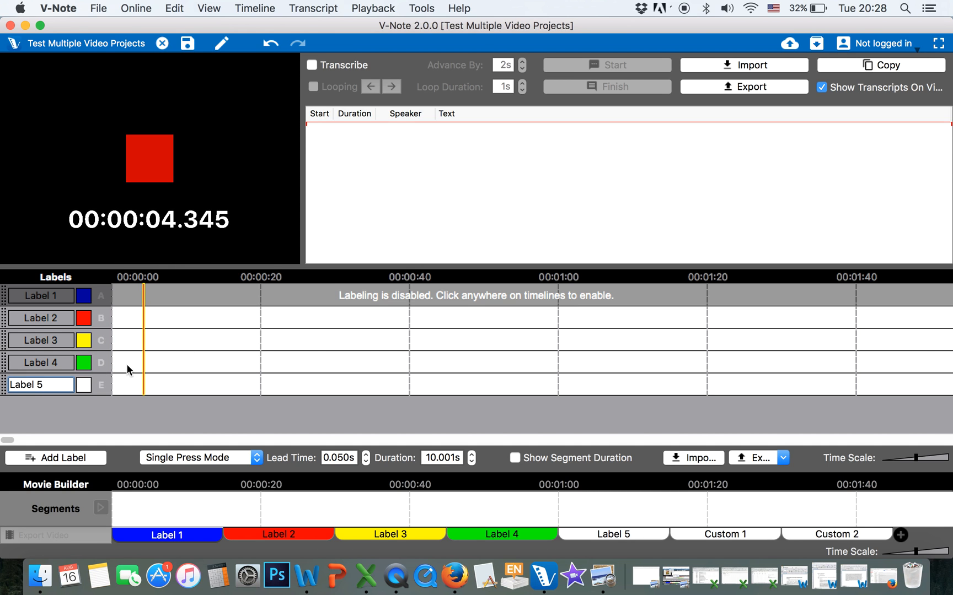
Mark one staggered segment each for Label 1, Label 2, Label 3 and Label 4 while the clock runs, and pause the clock
{"action": "left_click", "coordinate": [165, 364]}
{"action": "key", "text": "a"}
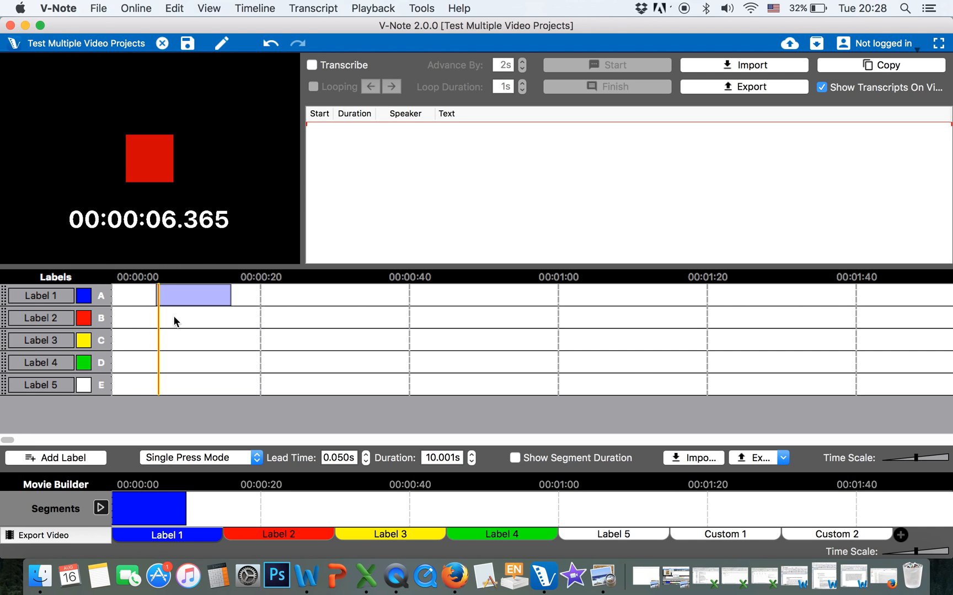
{"action": "key", "text": "b"}
{"action": "key", "text": "c"}
{"action": "key", "text": "d"}
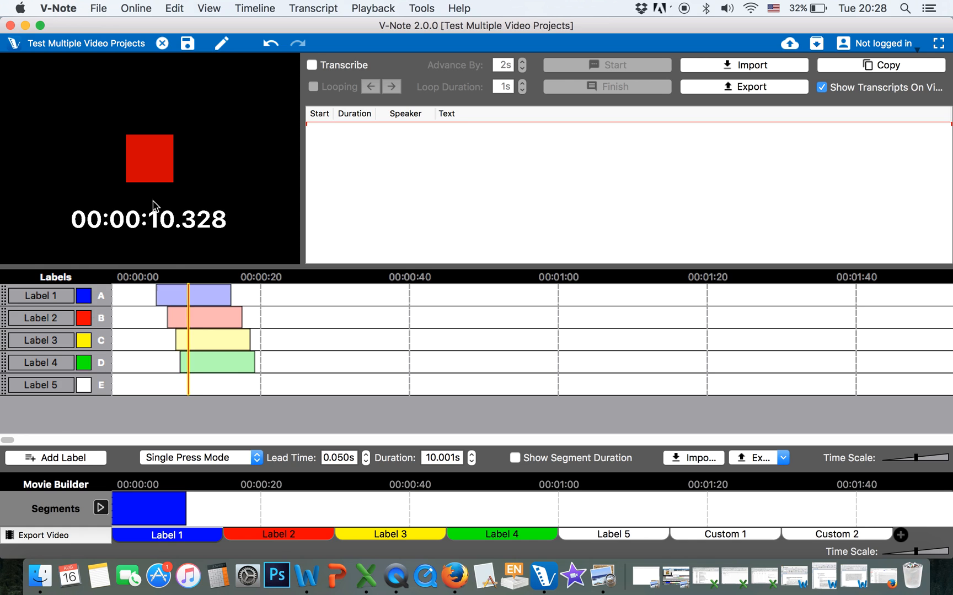
{"action": "left_click", "coordinate": [157, 158]}
{"action": "left_click", "coordinate": [157, 162]}
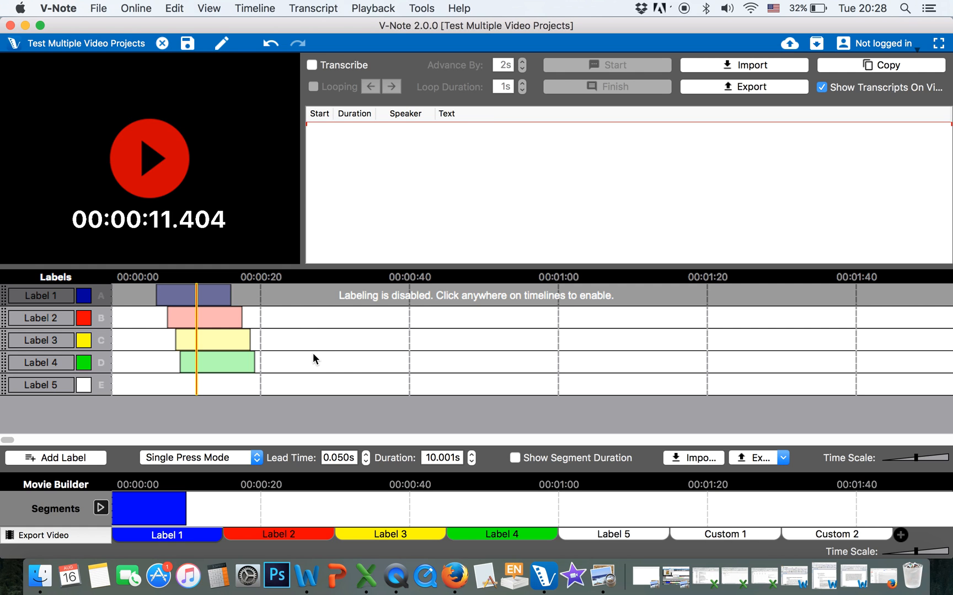
Try shifting all labelled segments forward with a timeline offset of 8 seconds
{"action": "left_click", "coordinate": [292, 4]}
{"action": "mouse_move", "coordinate": [255, 8]}
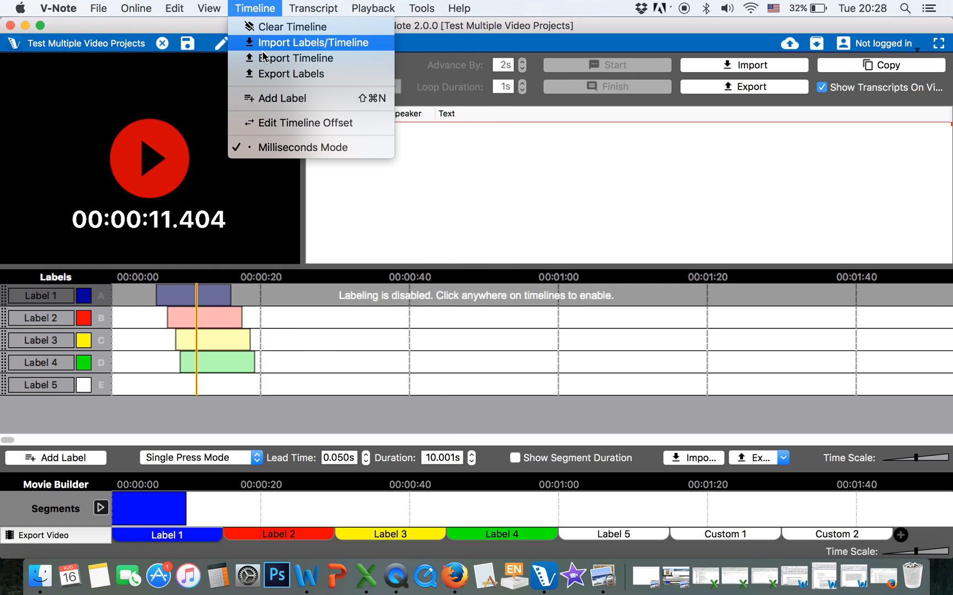
{"action": "left_click", "coordinate": [279, 123]}
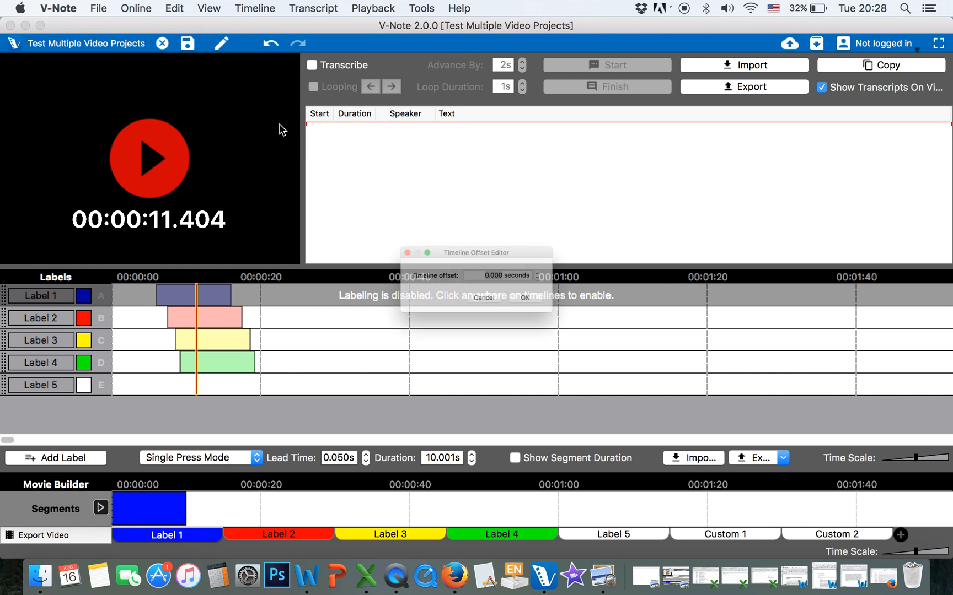
{"action": "left_click", "coordinate": [567, 270]}
{"action": "left_click", "coordinate": [568, 270]}
{"action": "left_click", "coordinate": [568, 270]}
{"action": "left_click", "coordinate": [568, 270]}
{"action": "left_click", "coordinate": [568, 270]}
{"action": "left_click", "coordinate": [568, 269]}
{"action": "left_click", "coordinate": [568, 270]}
{"action": "left_click", "coordinate": [568, 270]}
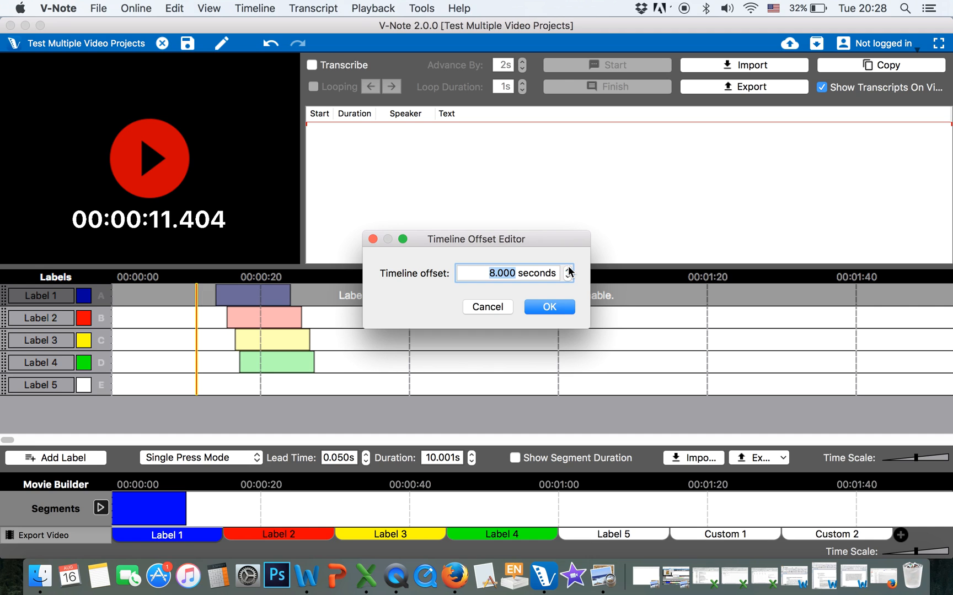
Try shifting the labelled segments backward with a timeline offset of -3 seconds
{"action": "left_click", "coordinate": [567, 277]}
{"action": "left_click", "coordinate": [567, 278]}
{"action": "left_click", "coordinate": [568, 277]}
{"action": "left_click", "coordinate": [568, 278]}
{"action": "left_click", "coordinate": [569, 278]}
{"action": "left_click", "coordinate": [568, 277]}
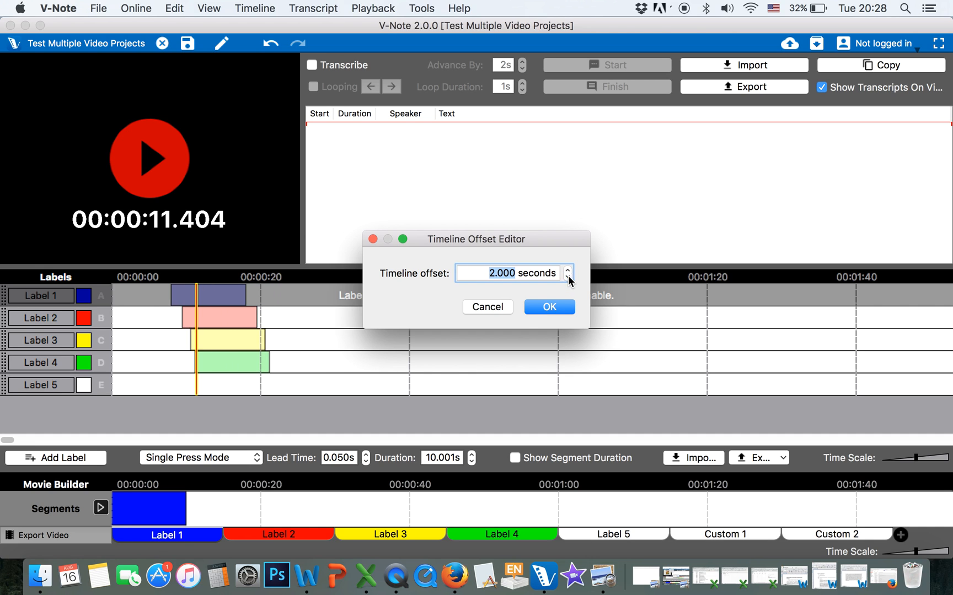
{"action": "left_click", "coordinate": [568, 278]}
{"action": "left_click", "coordinate": [569, 277]}
{"action": "left_click", "coordinate": [568, 277]}
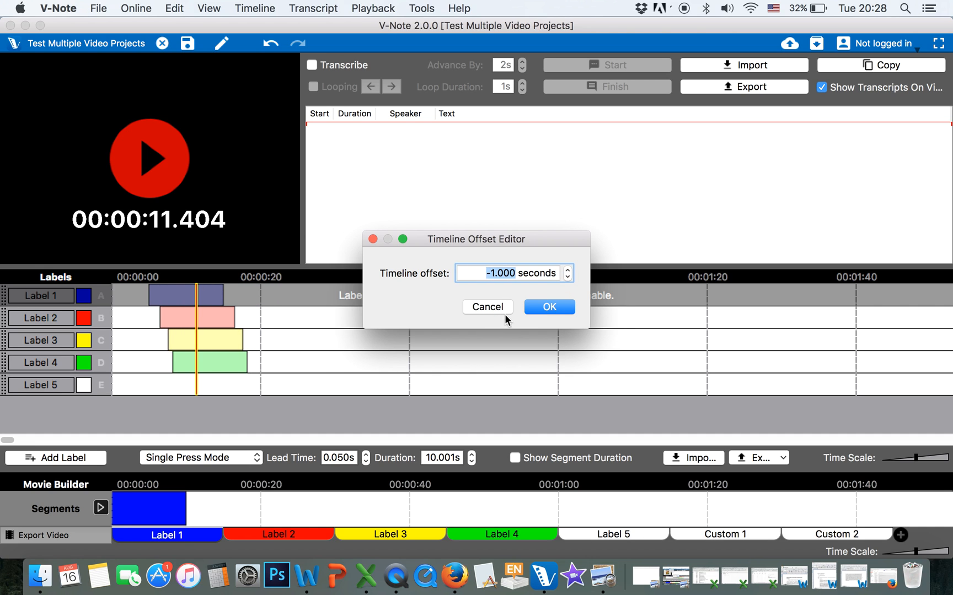
{"action": "left_click", "coordinate": [568, 278]}
{"action": "left_click", "coordinate": [568, 277]}
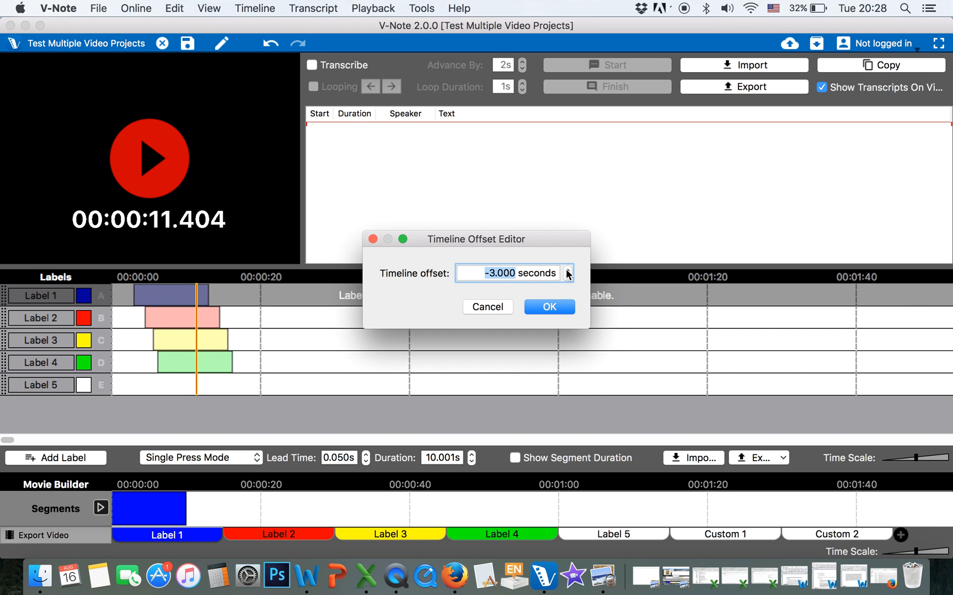
Set the timeline offset back to 0 seconds and accept it
{"action": "left_click", "coordinate": [568, 269]}
{"action": "left_click", "coordinate": [568, 270]}
{"action": "left_click", "coordinate": [568, 270]}
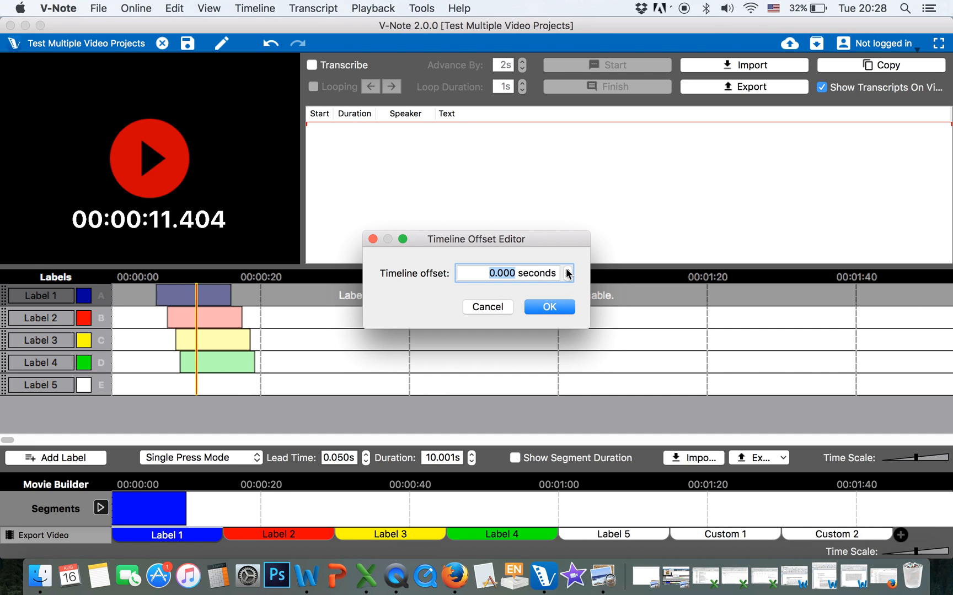
{"action": "left_click", "coordinate": [551, 311]}
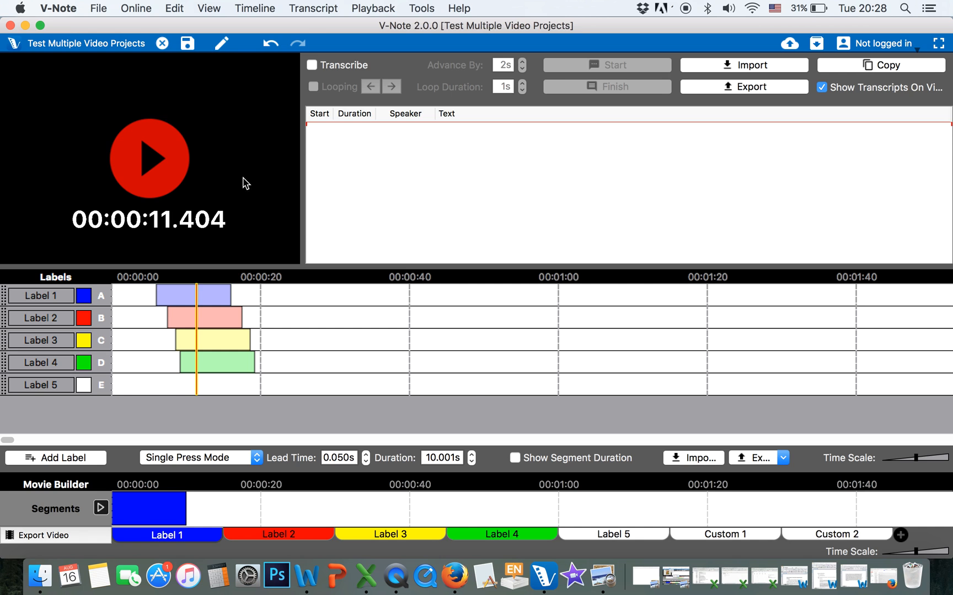
Set the project's playback mode to Parallel Mode without adding any files
{"action": "left_click", "coordinate": [137, 8]}
{"action": "mouse_move", "coordinate": [99, 7]}
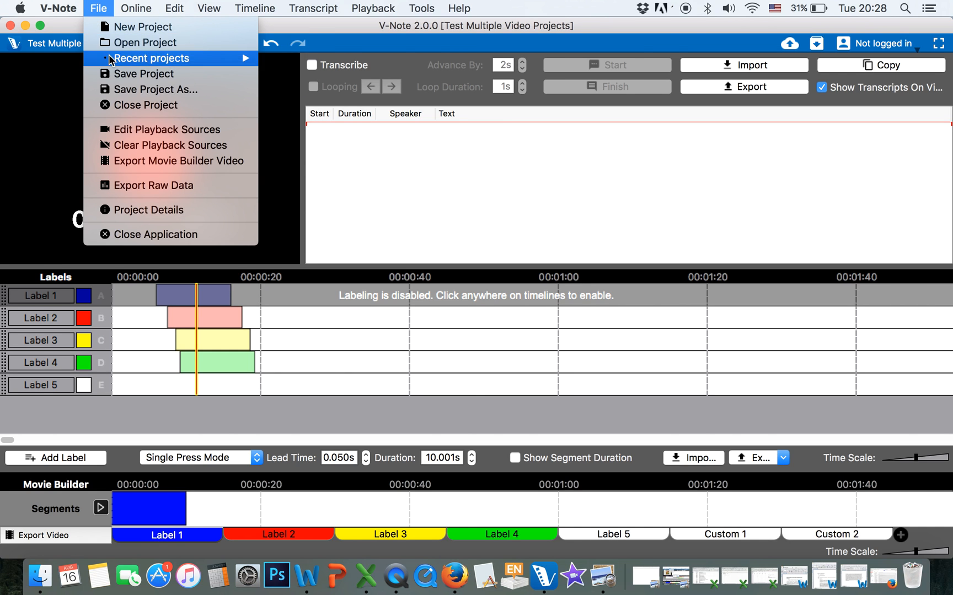
{"action": "left_click", "coordinate": [133, 129]}
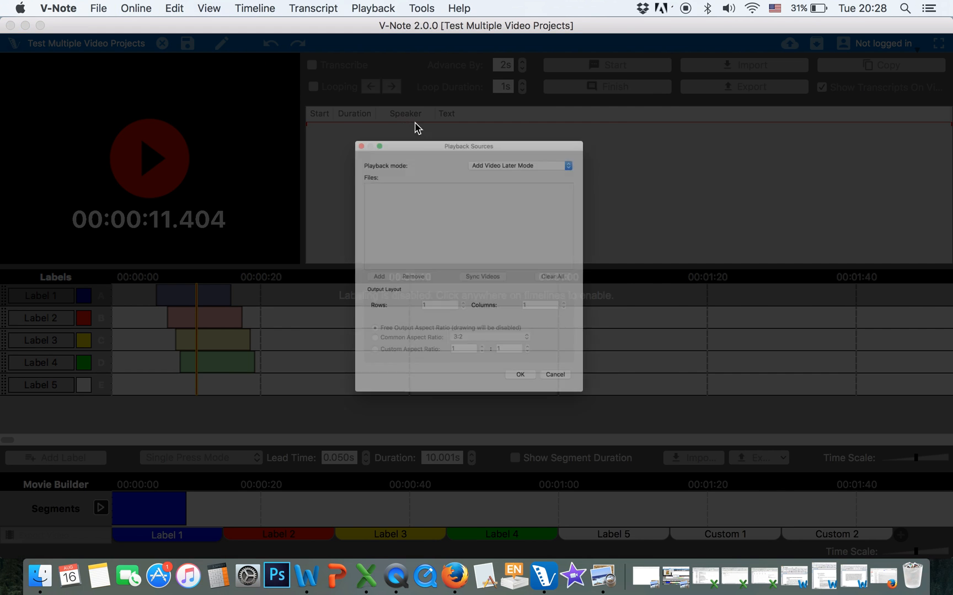
{"action": "left_click", "coordinate": [509, 102]}
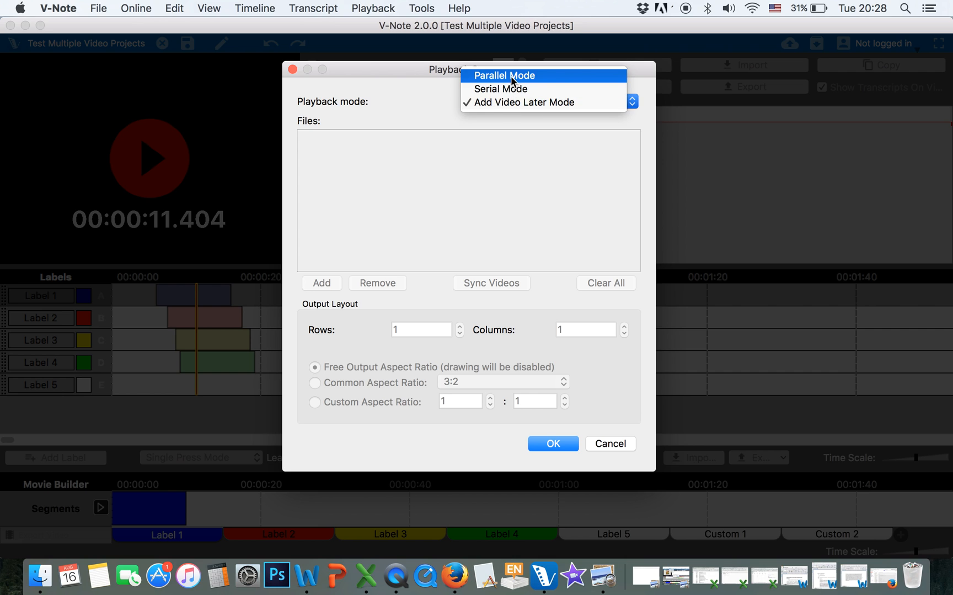
{"action": "left_click", "coordinate": [510, 76]}
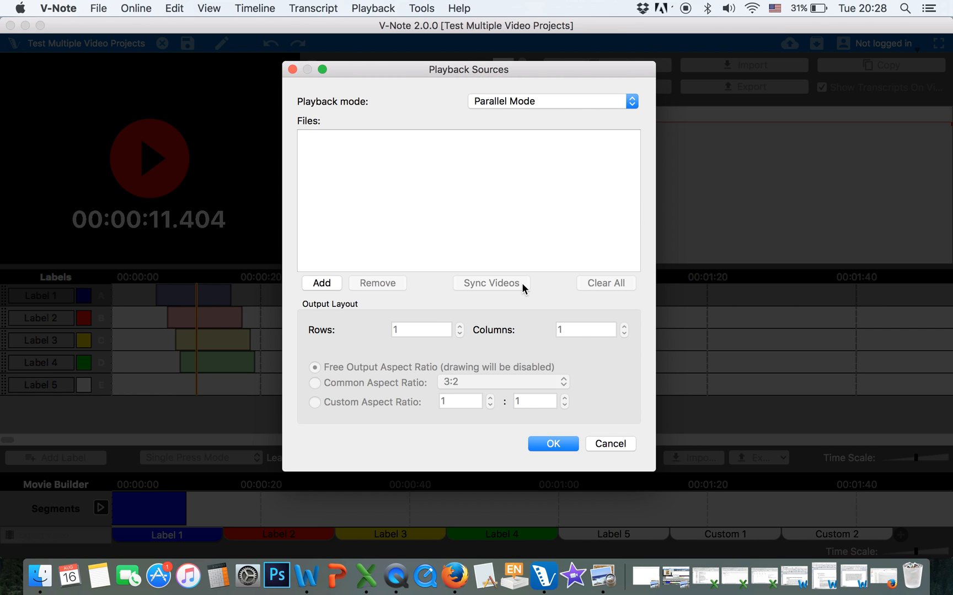
{"action": "left_click", "coordinate": [321, 285]}
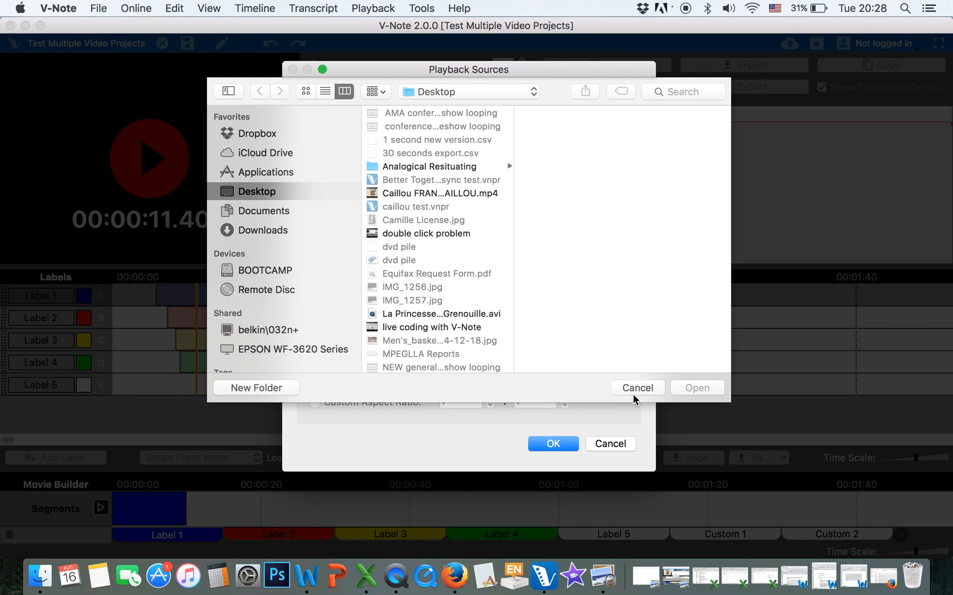
{"action": "left_click", "coordinate": [635, 390]}
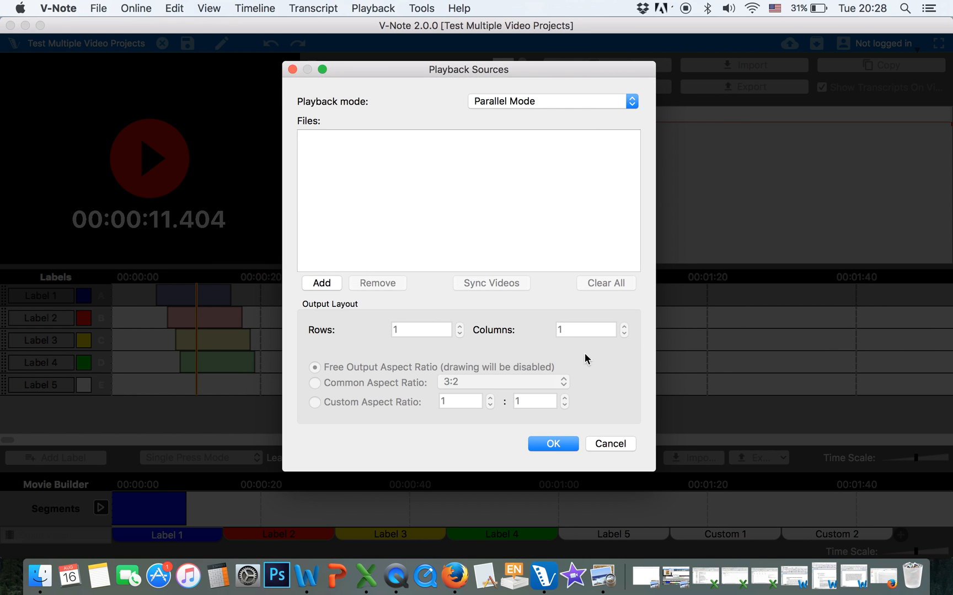
{"action": "left_click", "coordinate": [554, 449]}
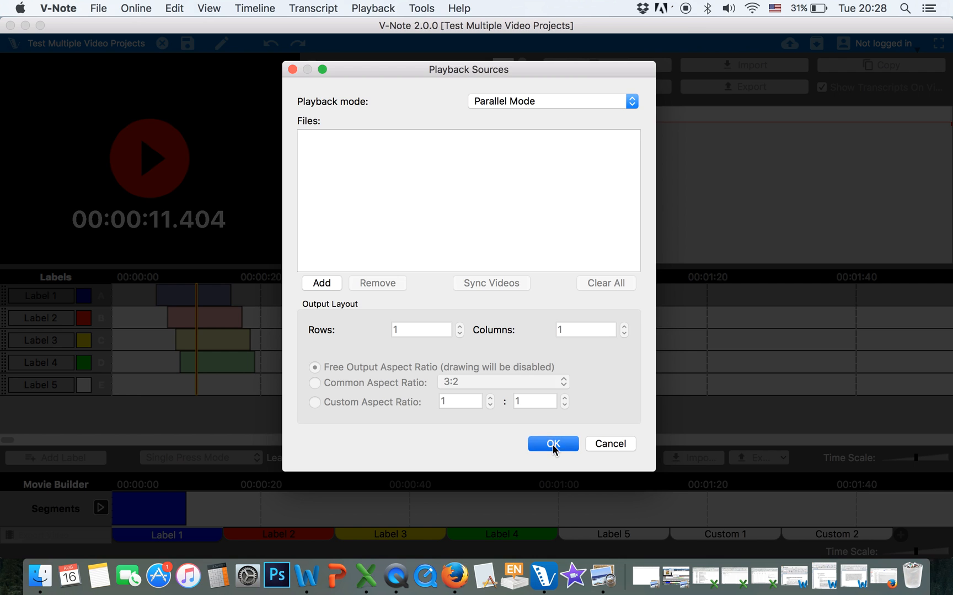
Add US3 Sunspots Pulleys.mp4 from the Desktop's Projects folder to the project's playback sources
{"action": "left_click", "coordinate": [105, 7]}
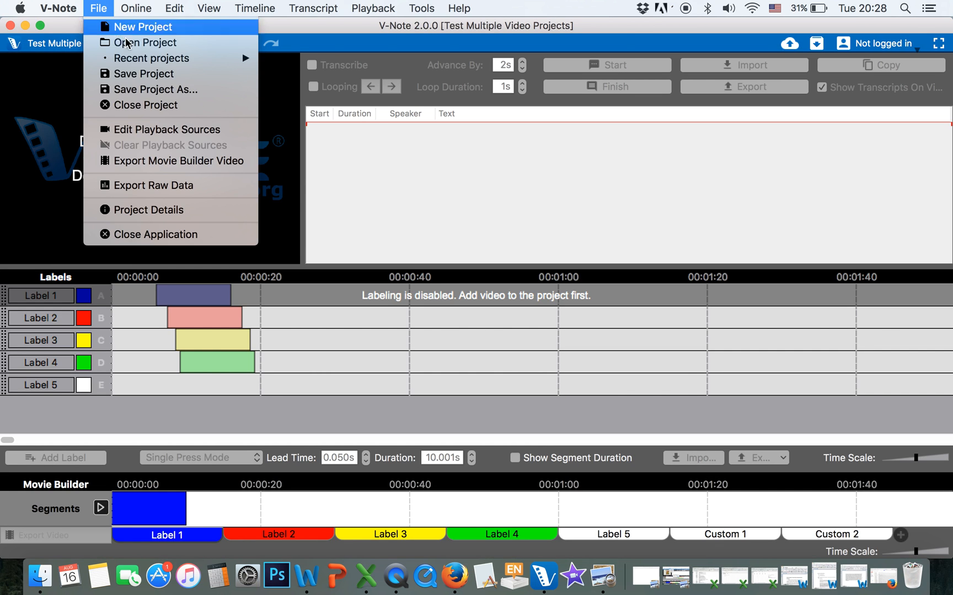
{"action": "left_click", "coordinate": [165, 131]}
{"action": "left_click", "coordinate": [334, 283]}
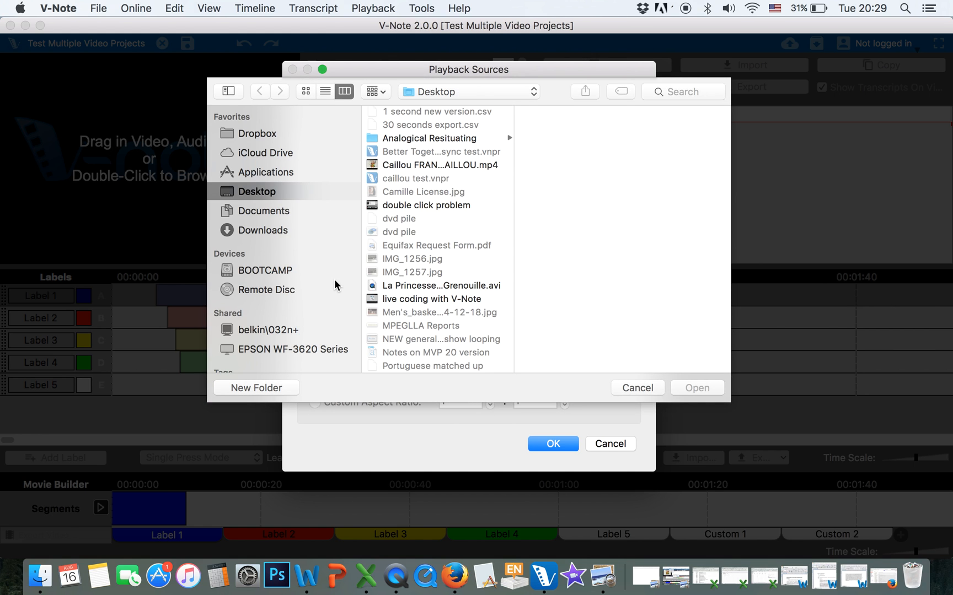
{"action": "scroll", "coordinate": [430, 250], "scroll_direction": "down", "scroll_amount": 10}
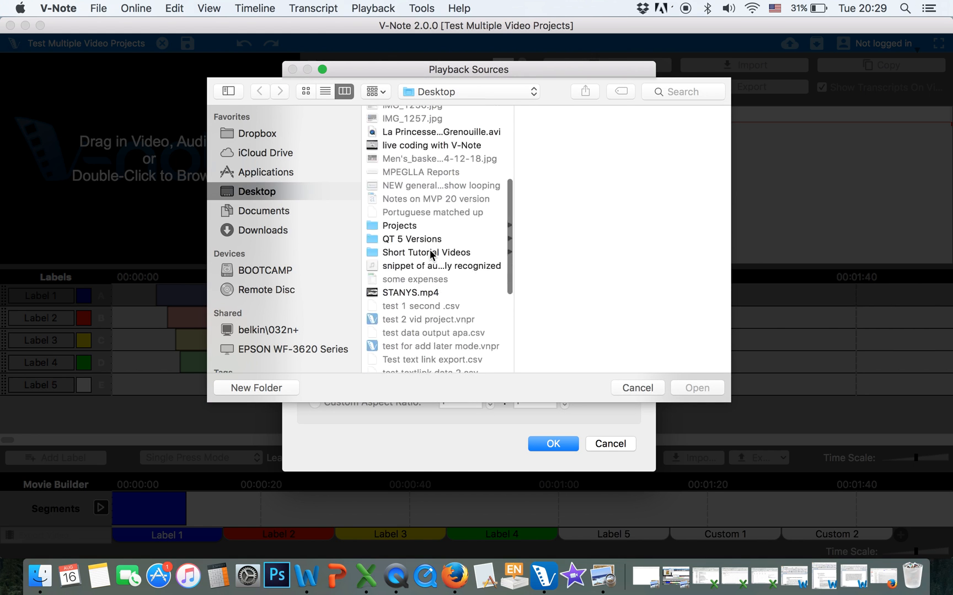
{"action": "scroll", "coordinate": [430, 249], "scroll_direction": "down", "scroll_amount": 3}
{"action": "scroll", "coordinate": [430, 249], "scroll_direction": "up", "scroll_amount": 7}
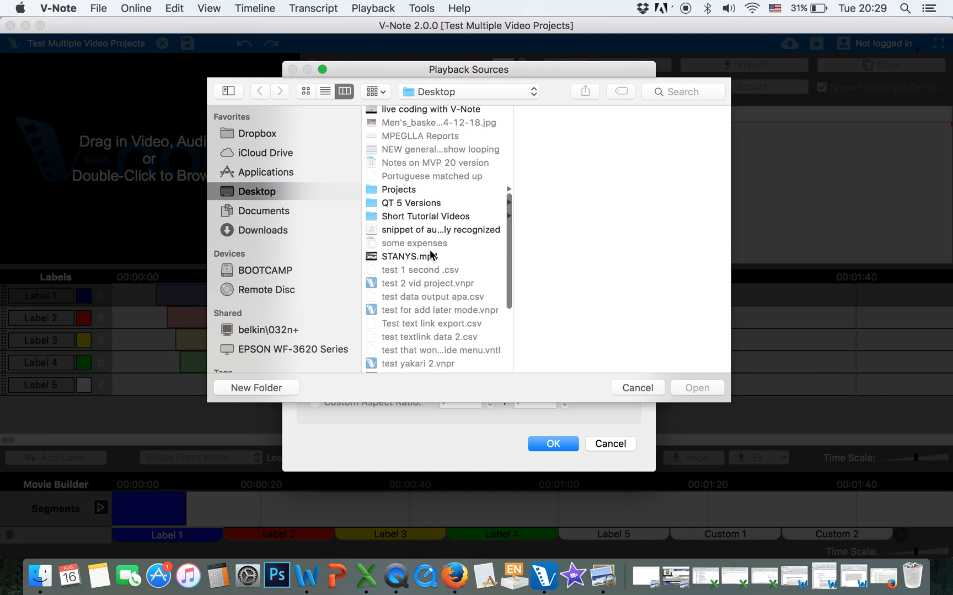
{"action": "left_click", "coordinate": [421, 212]}
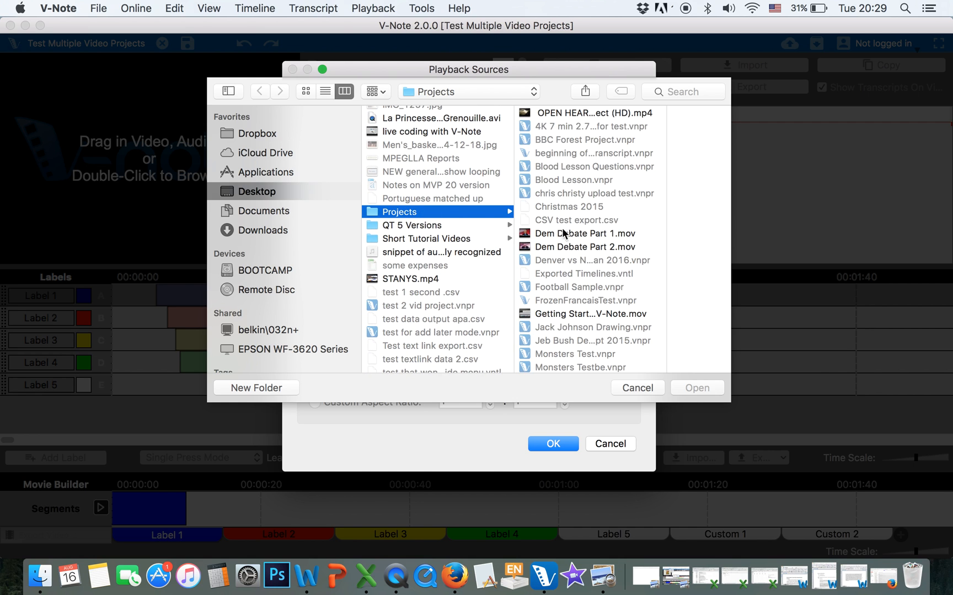
{"action": "scroll", "coordinate": [588, 266], "scroll_direction": "down", "scroll_amount": 10}
{"action": "left_click", "coordinate": [595, 287]}
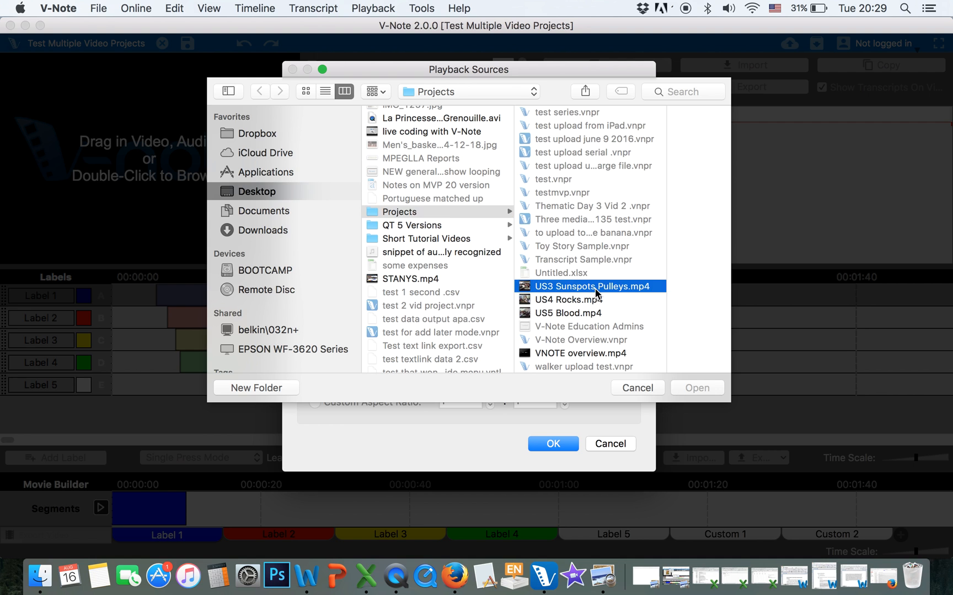
{"action": "key", "text": "Return"}
Add US4 Rocks.mp4 from the Projects folder as the second parallel video
{"action": "left_click", "coordinate": [331, 283]}
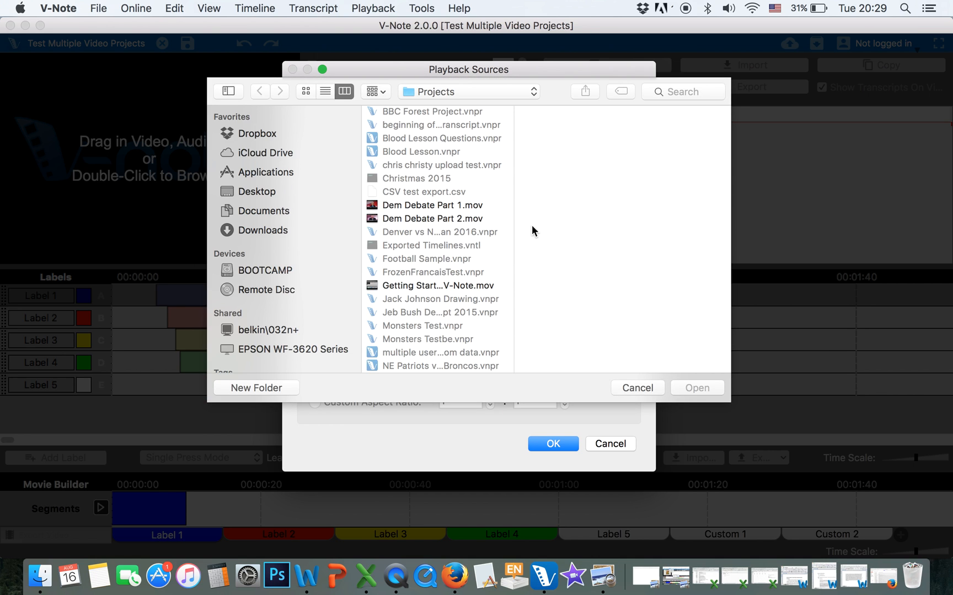
{"action": "scroll", "coordinate": [458, 294], "scroll_direction": "down", "scroll_amount": 10}
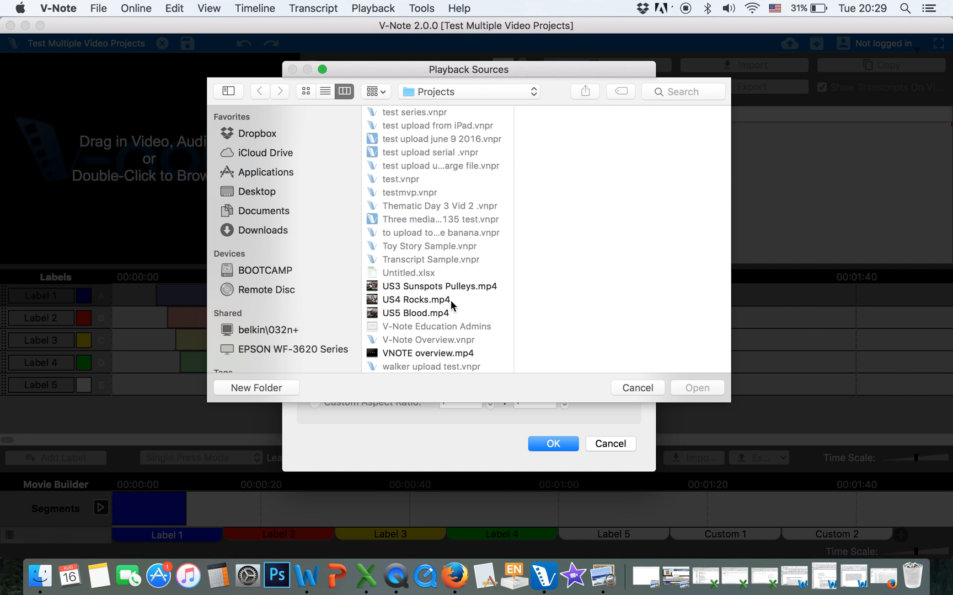
{"action": "double_click", "coordinate": [451, 300]}
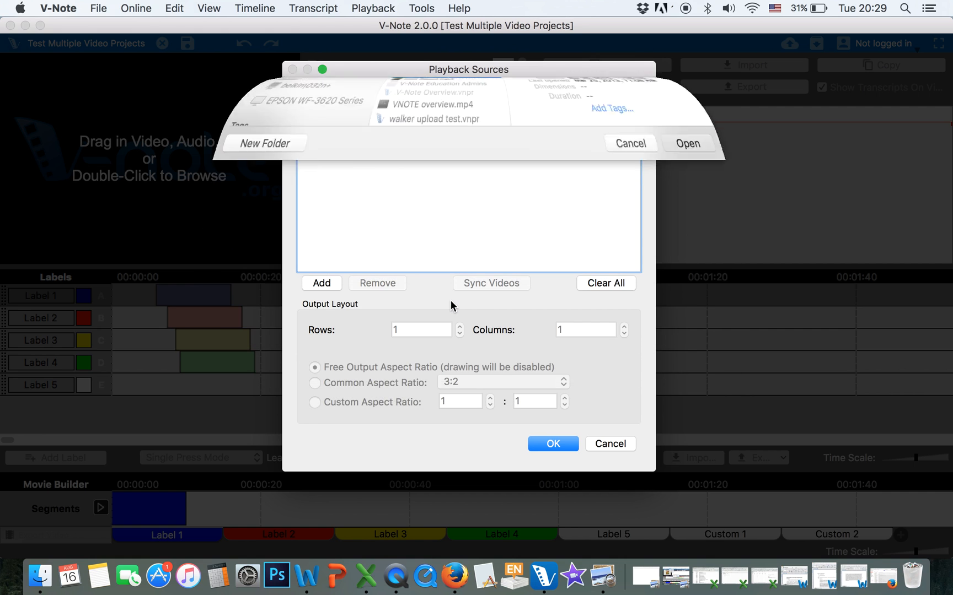
Add US5 Blood.mp4 from the Projects folder as the third parallel video and accept the playback sources
{"action": "left_click", "coordinate": [323, 284]}
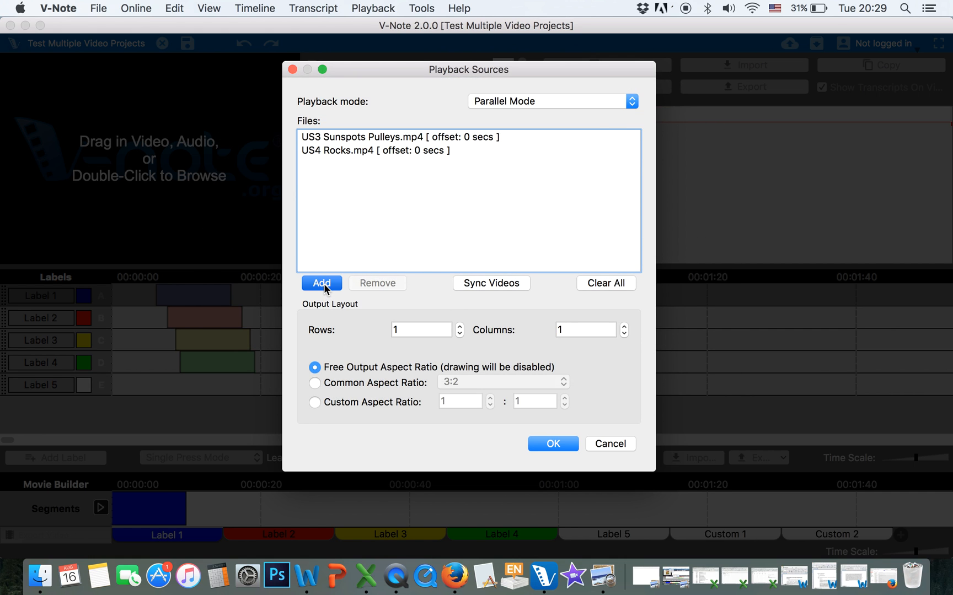
{"action": "scroll", "coordinate": [475, 301], "scroll_direction": "down", "scroll_amount": 15}
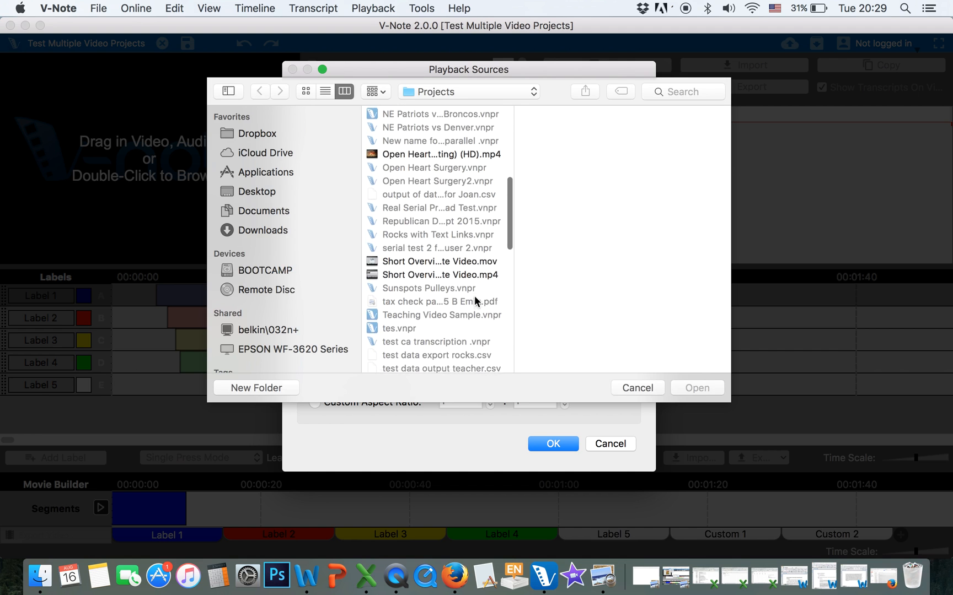
{"action": "double_click", "coordinate": [440, 313]}
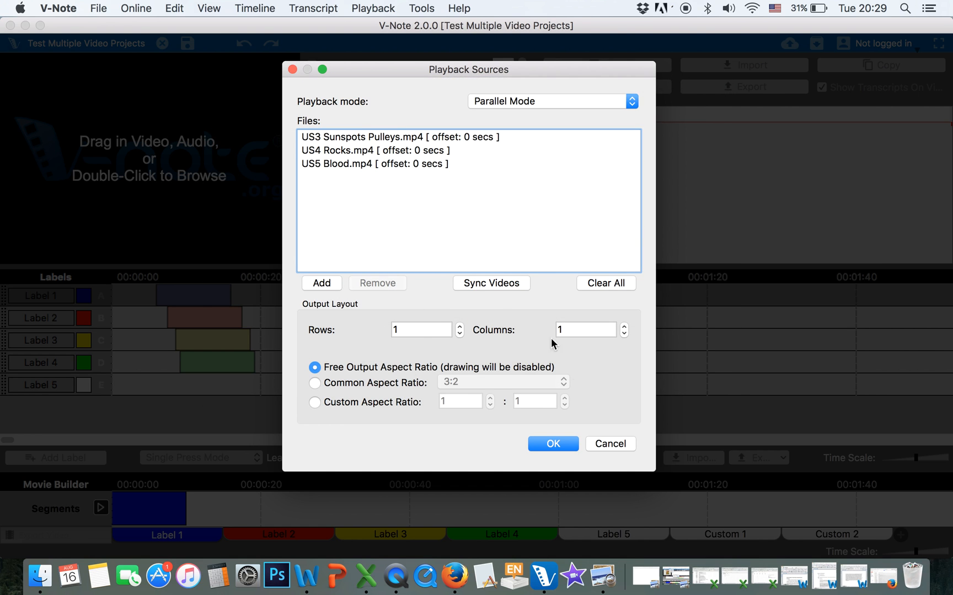
{"action": "left_click", "coordinate": [553, 443]}
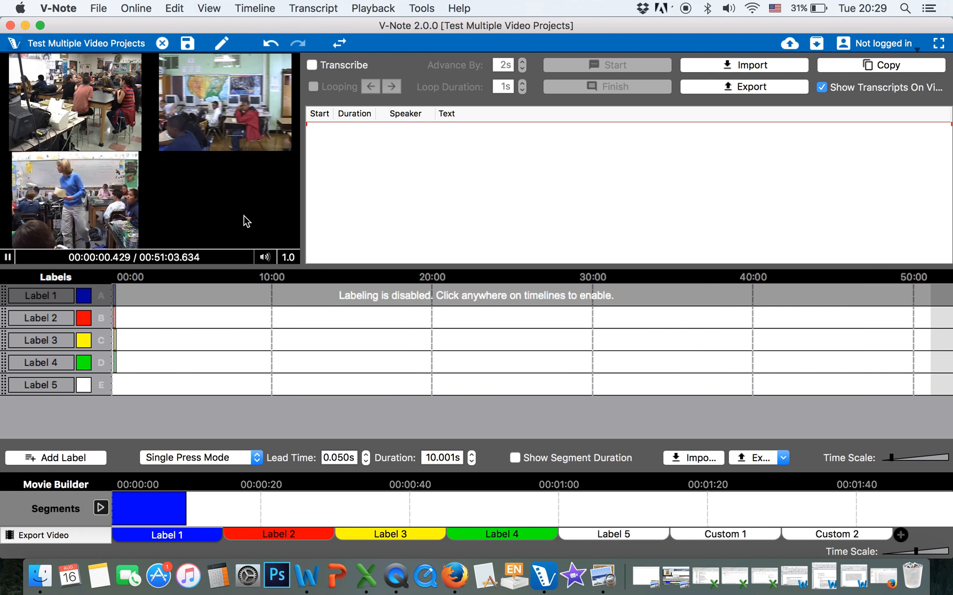
Enlarge the video viewing area by resizing it against the timelines and the transcript
{"action": "left_click_drag", "start_coordinate": [302, 267], "coordinate": [360, 298]}
{"action": "left_click_drag", "start_coordinate": [362, 251], "coordinate": [371, 251]}
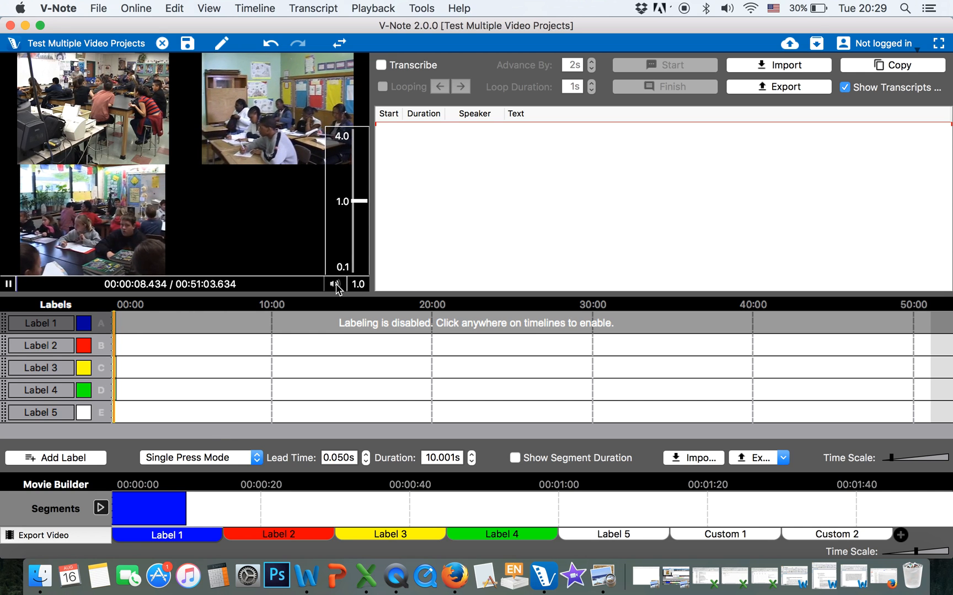
Toggle the sound of Media 1, Media 2 and Media 3 individually, and pause the playback
{"action": "mouse_move", "coordinate": [335, 285]}
{"action": "left_click", "coordinate": [330, 264]}
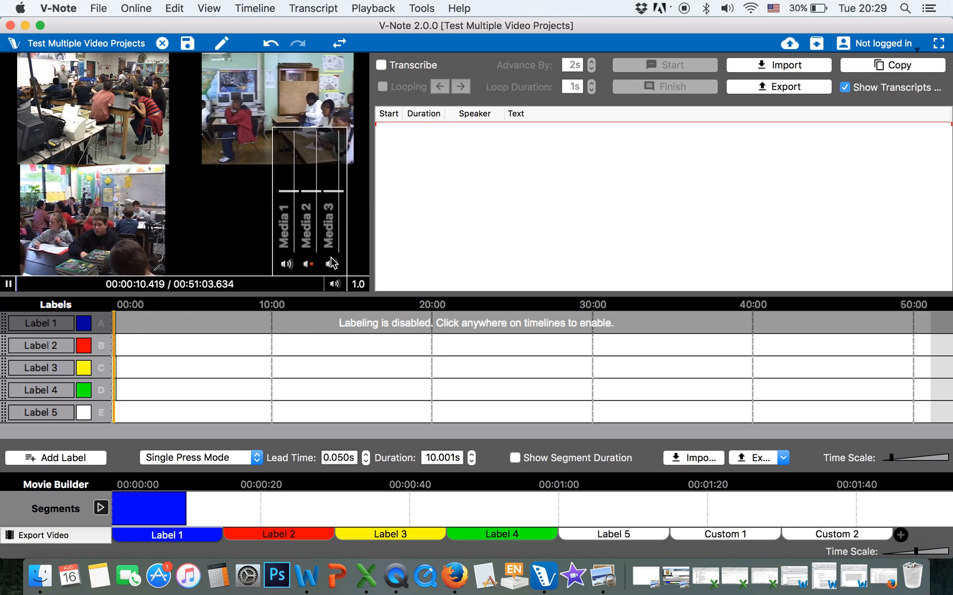
{"action": "left_click", "coordinate": [308, 264]}
{"action": "left_click", "coordinate": [286, 264]}
{"action": "left_click", "coordinate": [309, 264]}
{"action": "left_click", "coordinate": [331, 264]}
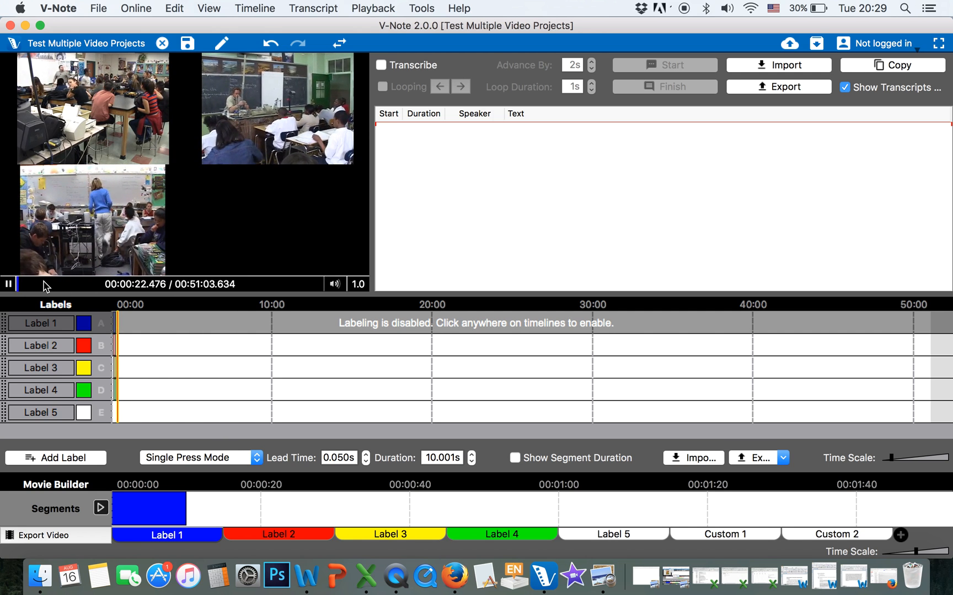
{"action": "left_click", "coordinate": [8, 284]}
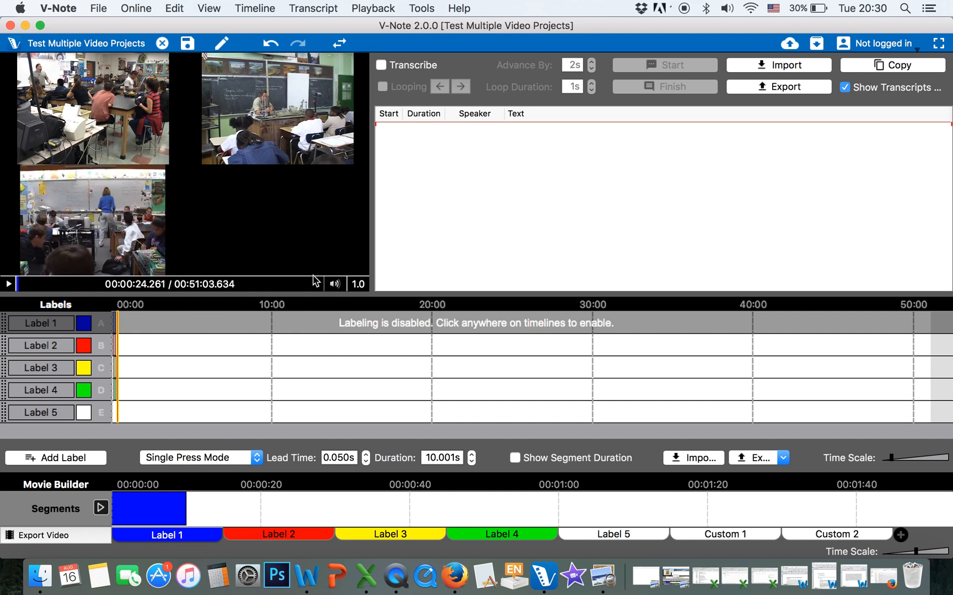
Open video syncing for the three playback source files and show the Auto Sync options
{"action": "left_click", "coordinate": [101, 7]}
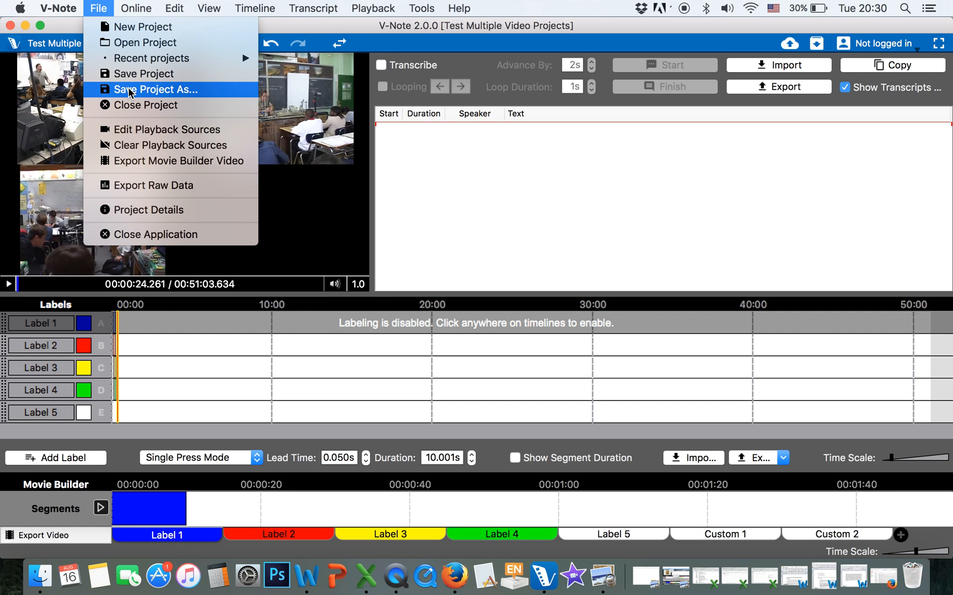
{"action": "left_click", "coordinate": [132, 129]}
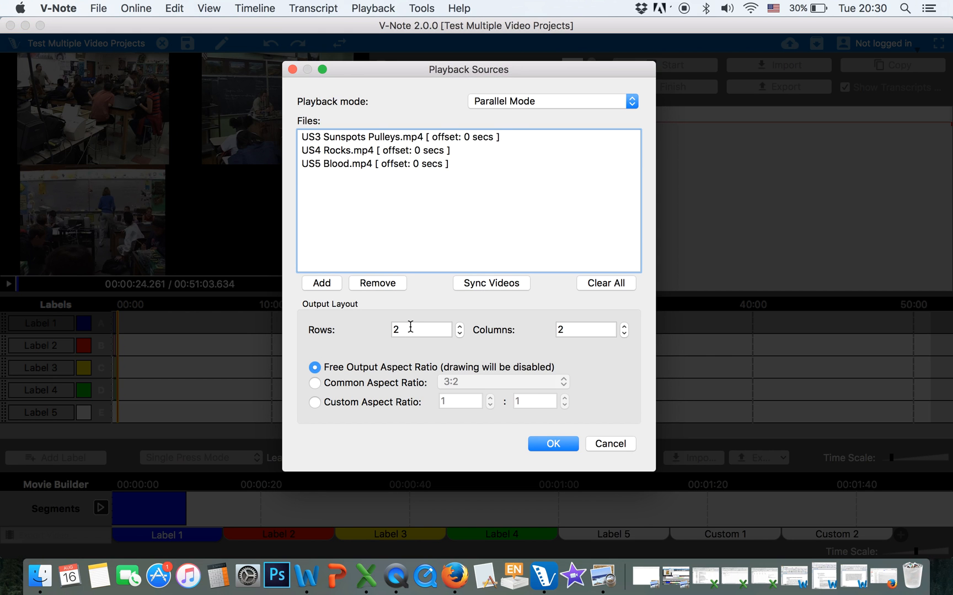
{"action": "left_click", "coordinate": [501, 283]}
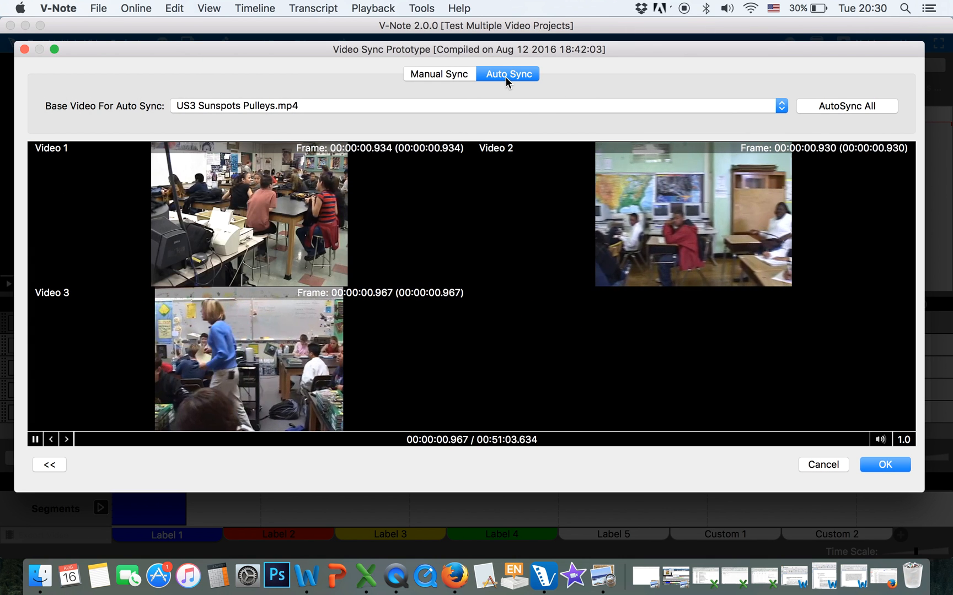